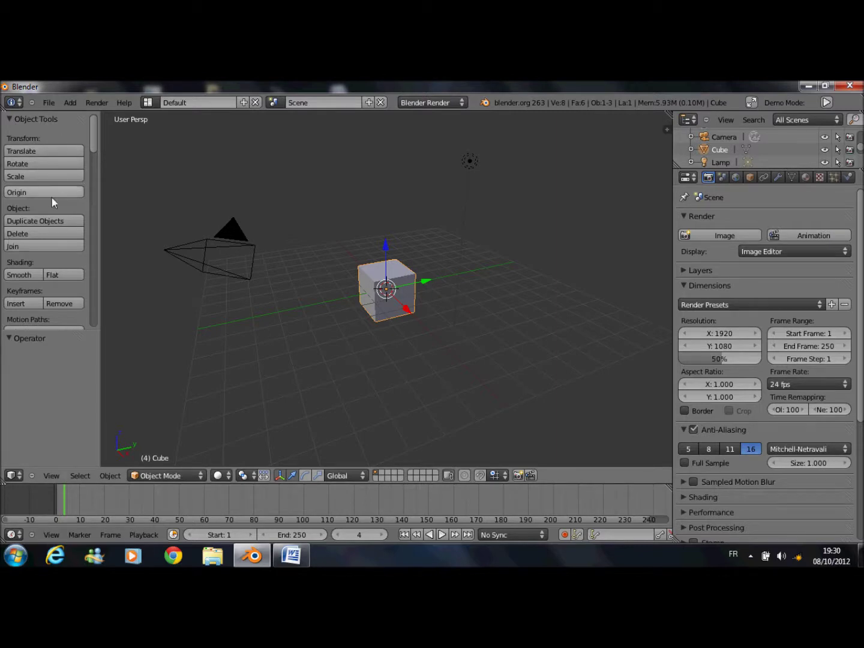
# Examine the object tools from Transform through Grease Pencil to AnimAll.
pyautogui.scroll(-2, 51, 192)
pyautogui.scroll(-6, 53, 192)
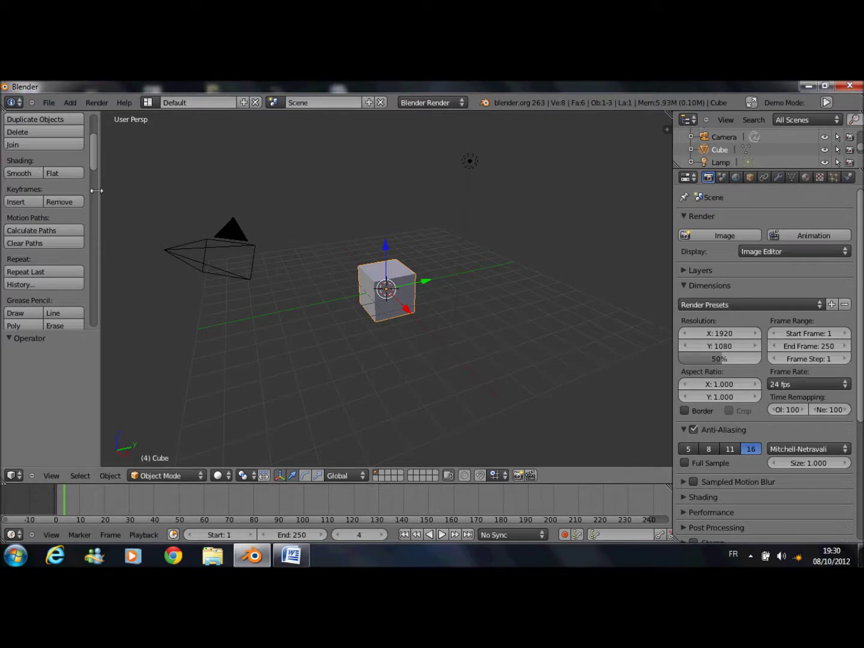
pyautogui.scroll(4, 73, 190)
pyautogui.scroll(4, 62, 168)
pyautogui.scroll(-2, 53, 148)
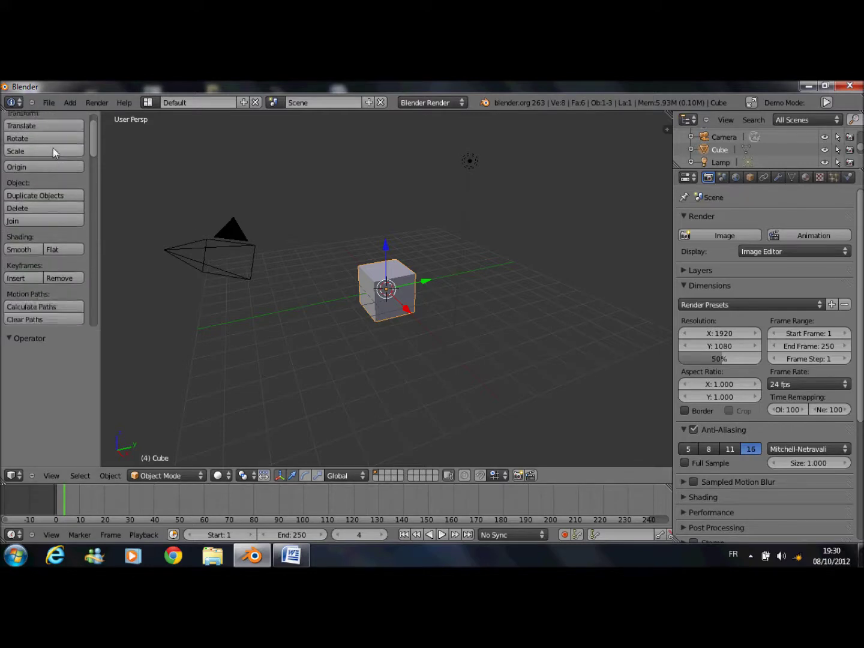
pyautogui.scroll(2, 51, 154)
pyautogui.scroll(-4, 54, 160)
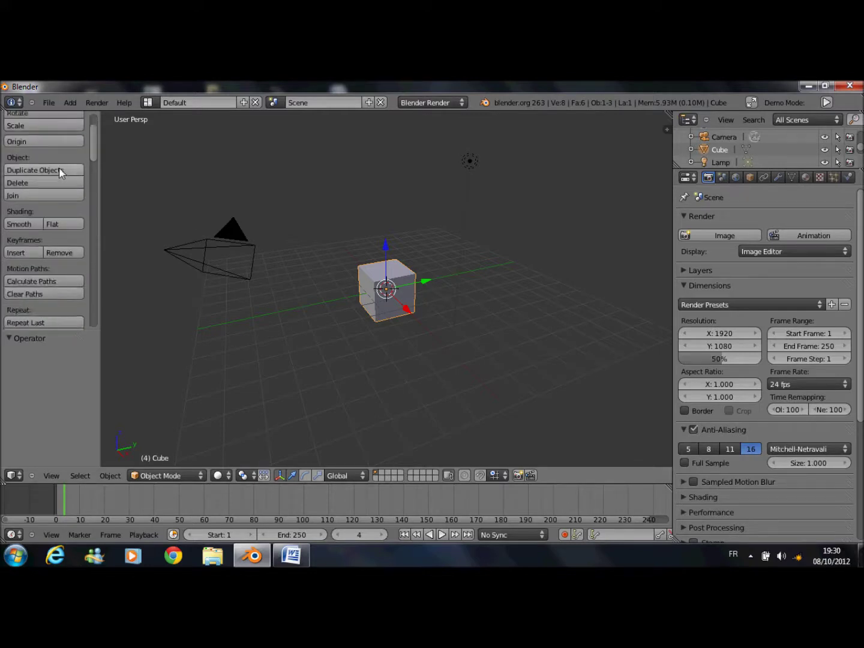
pyautogui.scroll(-12, 24, 217)
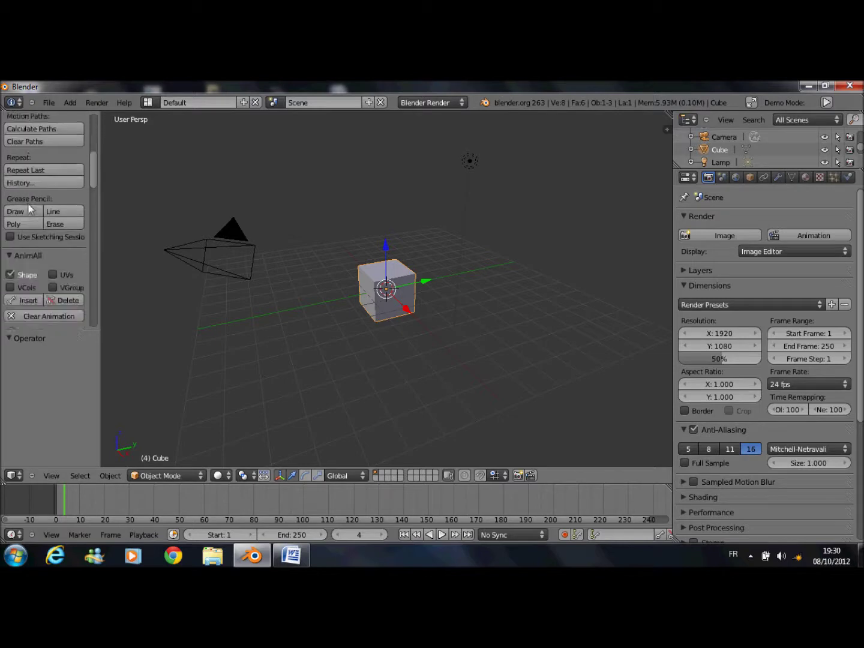
pyautogui.scroll(-2, 24, 203)
pyautogui.scroll(7, 46, 182)
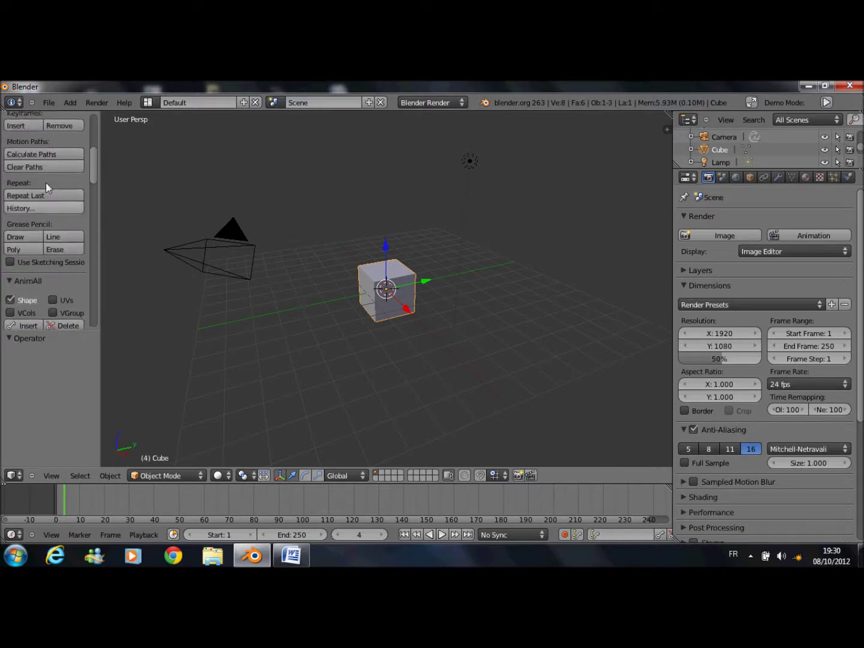
pyautogui.scroll(10, 36, 173)
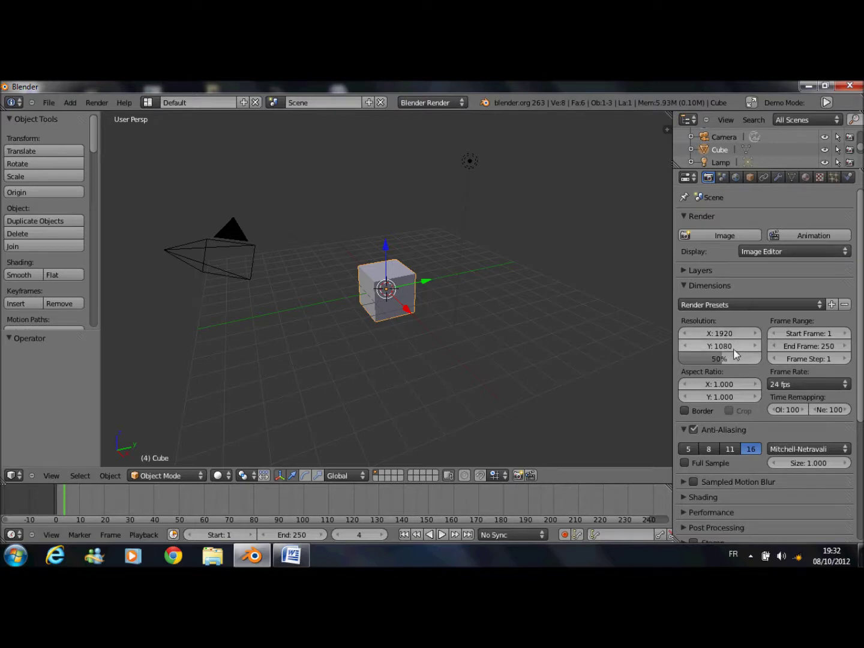
# Move the timeline's current frame to 99.
pyautogui.scroll(-5, 759, 430)
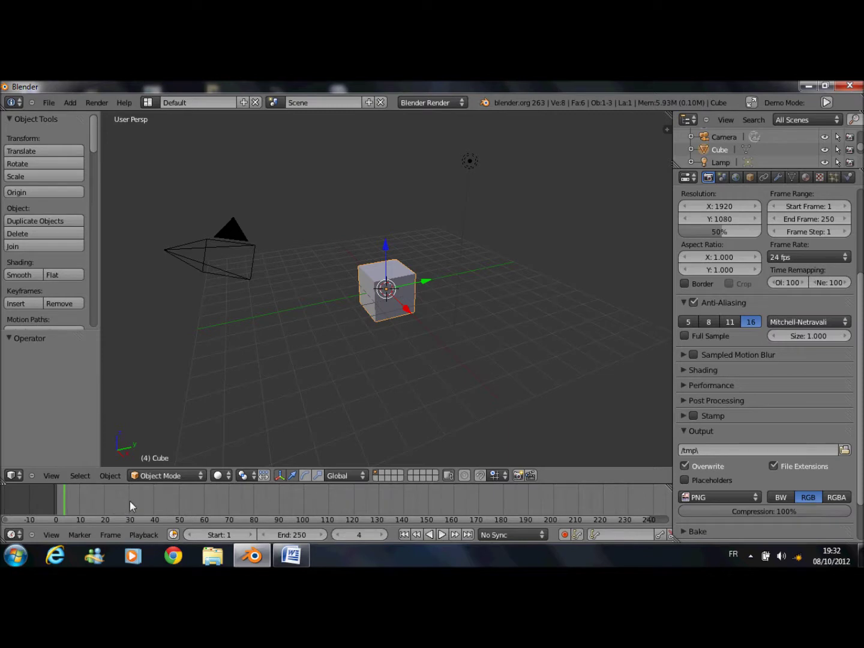
pyautogui.scroll(1, 129, 501)
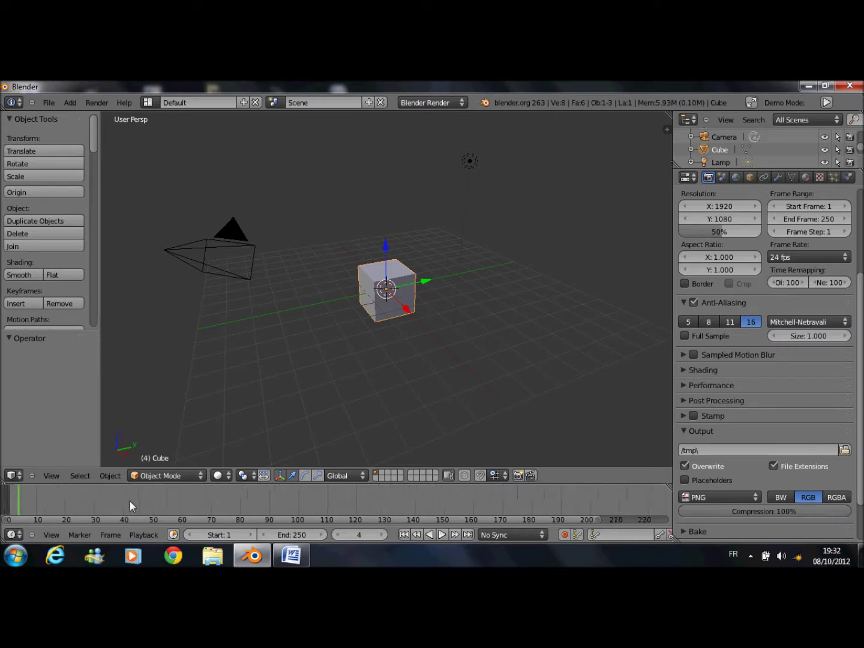
pyautogui.scroll(-2, 130, 501)
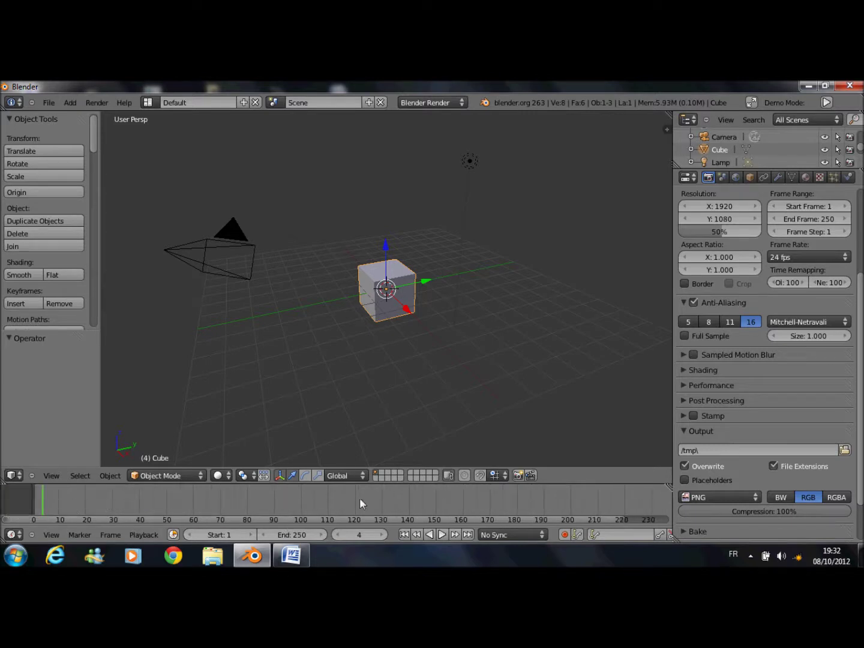
pyautogui.moveTo(45, 497)
pyautogui.mouseDown()
pyautogui.moveTo(148, 495)
pyautogui.moveTo(105, 496)
pyautogui.moveTo(121, 497)
pyautogui.mouseUp()
pyautogui.moveTo(120, 496)
pyautogui.mouseDown()
pyautogui.moveTo(35, 501)
pyautogui.moveTo(328, 509)
pyautogui.moveTo(36, 517)
pyautogui.moveTo(287, 513)
pyautogui.moveTo(89, 513)
pyautogui.moveTo(247, 494)
pyautogui.moveTo(302, 493)
pyautogui.moveTo(37, 538)
pyautogui.moveTo(263, 512)
pyautogui.mouseUp()
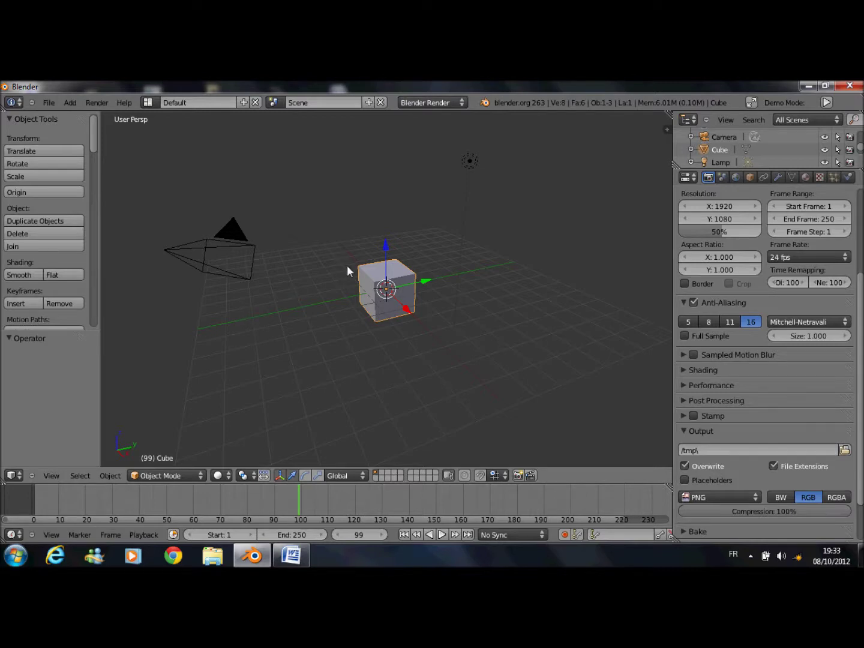
# Select the lamp, the camera and the cube individually, one after another.
pyautogui.rightClick(467, 164)
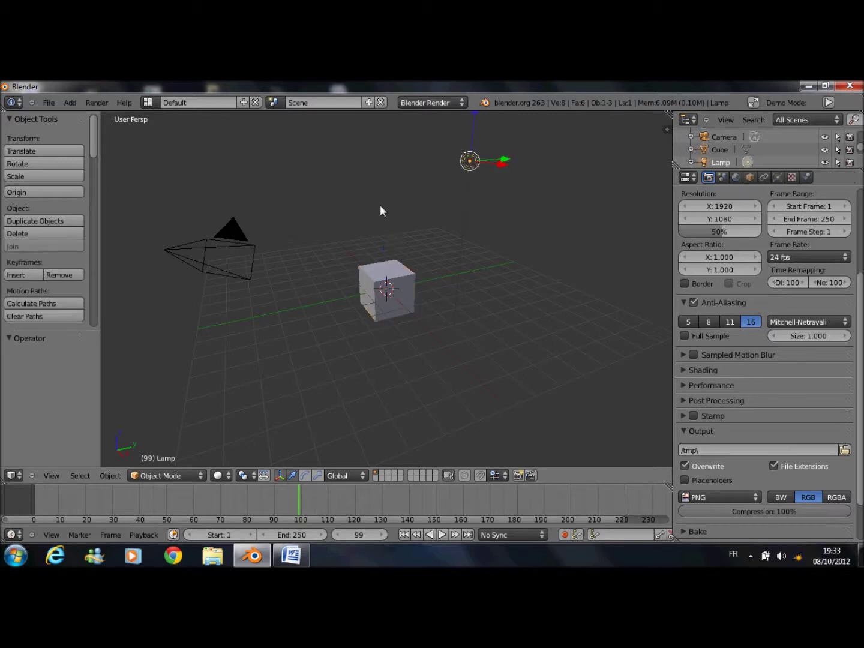
pyautogui.rightClick(255, 250)
pyautogui.rightClick(404, 272)
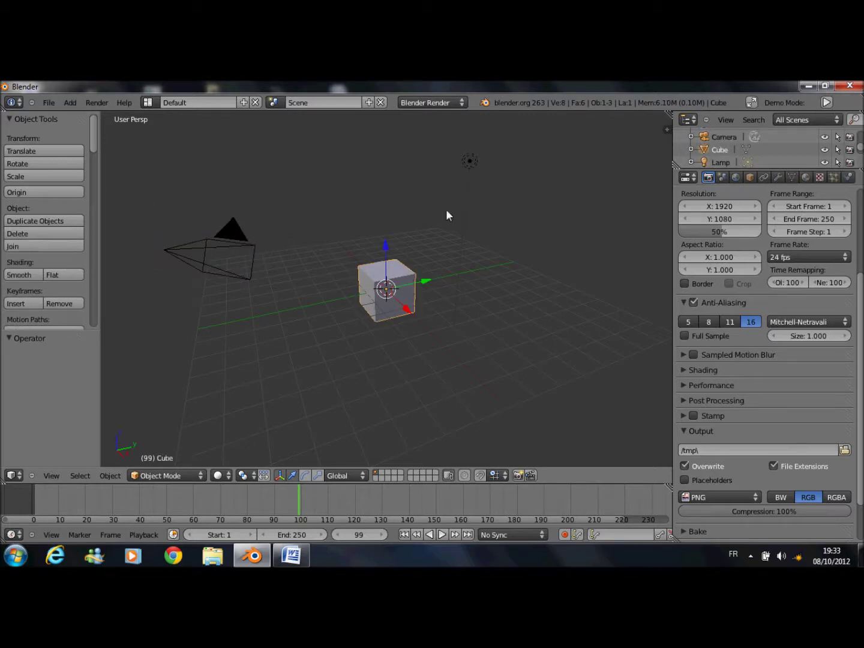
# Select the lamp, the cube and the camera together, with the camera as the active object.
pyautogui.rightClick(469, 163)
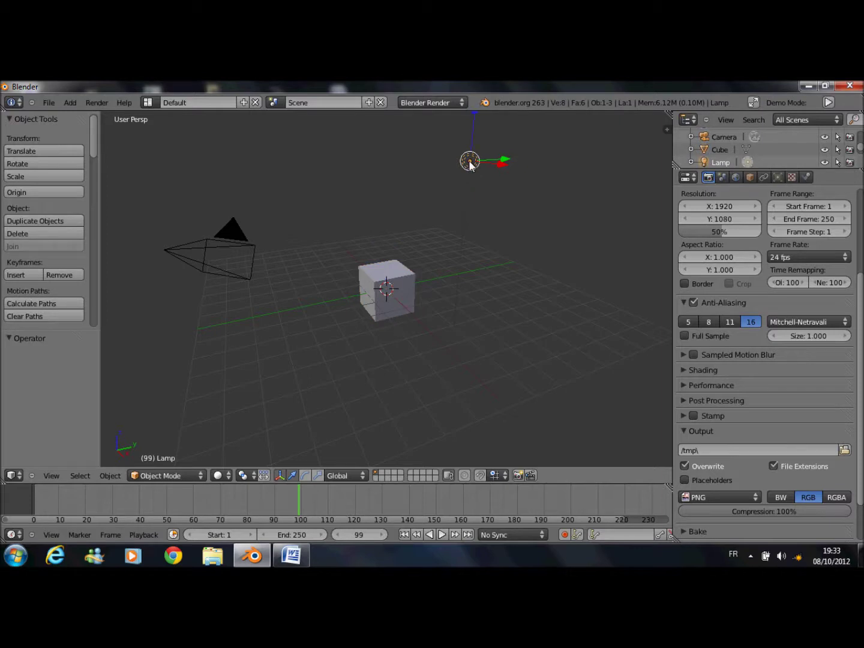
pyautogui.rightClick(403, 288)
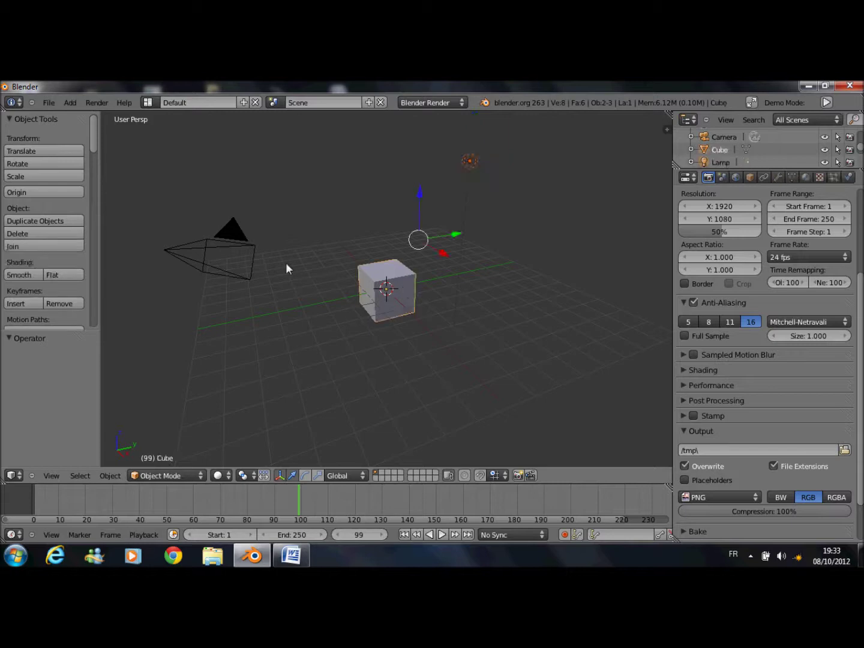
pyautogui.keyDown('shift'); pyautogui.rightClick(257, 263); pyautogui.keyUp('shift')
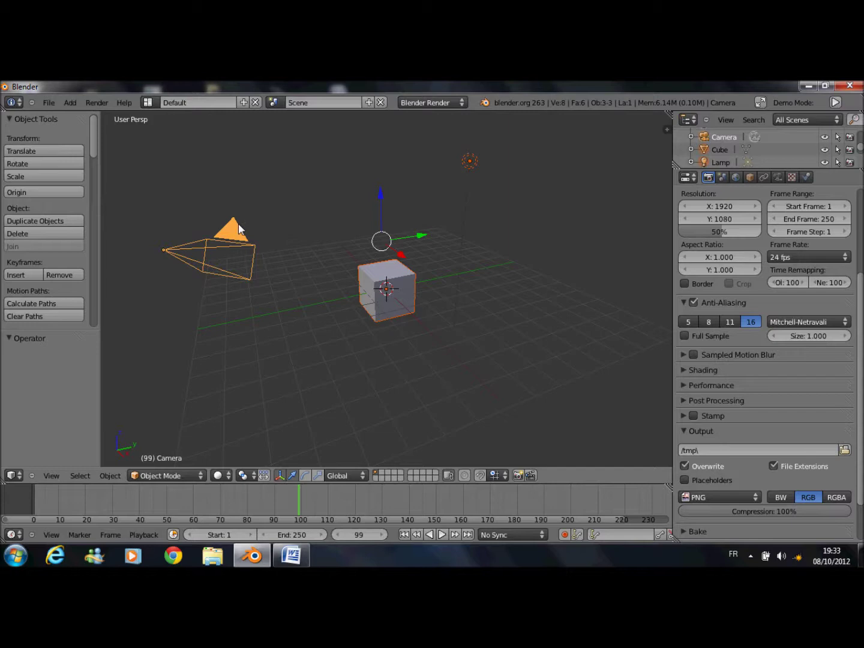
# Toggle the selection of all scene objects several times, ending with everything deselected.
pyautogui.press('a')
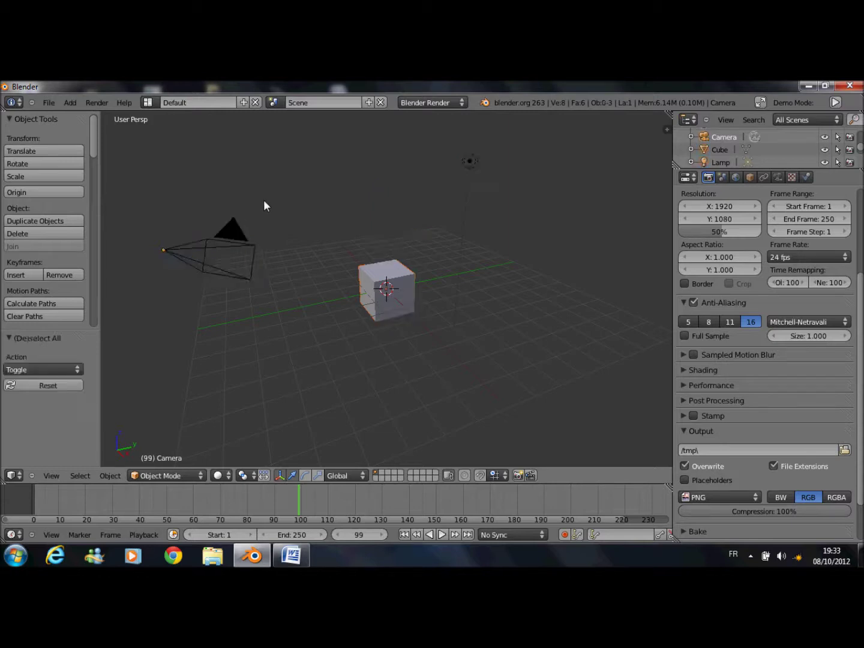
pyautogui.press('a')
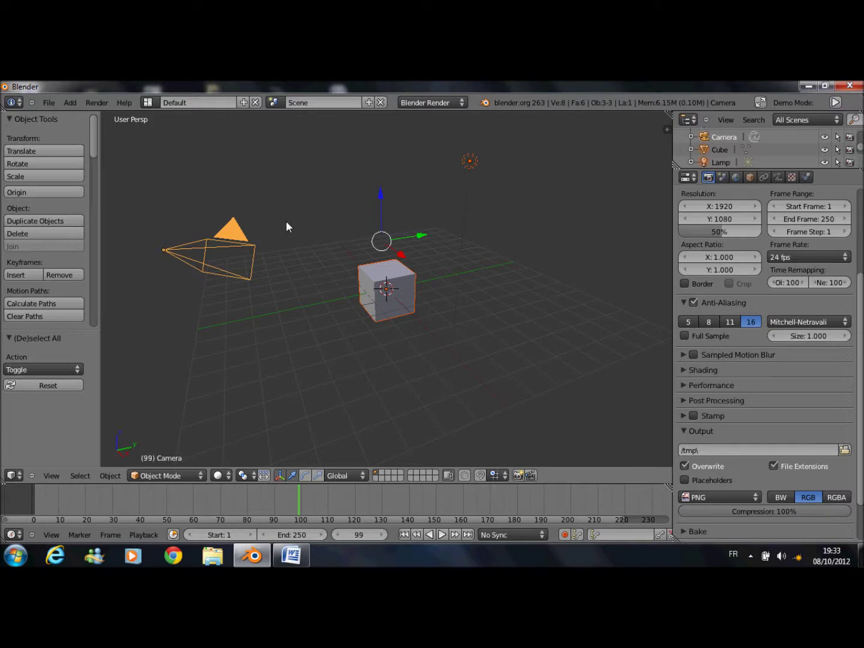
pyautogui.press('a')
pyautogui.press('a')
pyautogui.press('a')
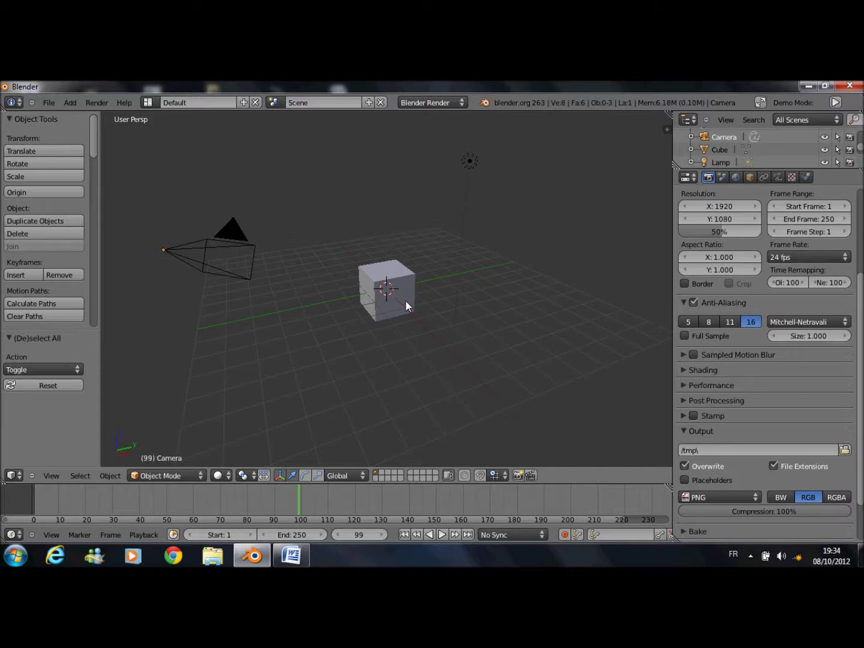
# Examine the cube up close and from farther away, orbiting around the scene and panning across it.
pyautogui.scroll(6, 394, 285)
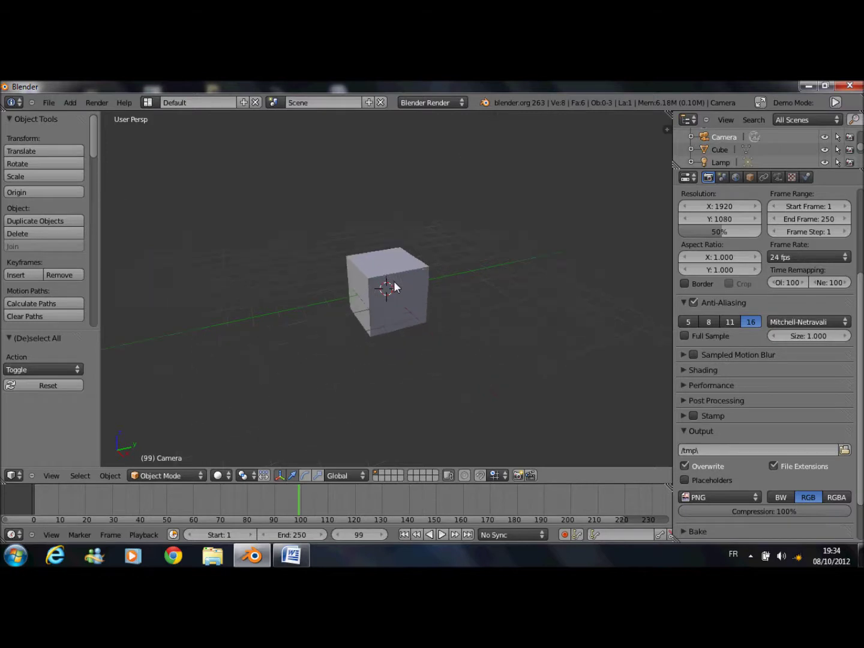
pyautogui.scroll(-9, 408, 268)
pyautogui.scroll(4, 409, 270)
pyautogui.scroll(2, 408, 265)
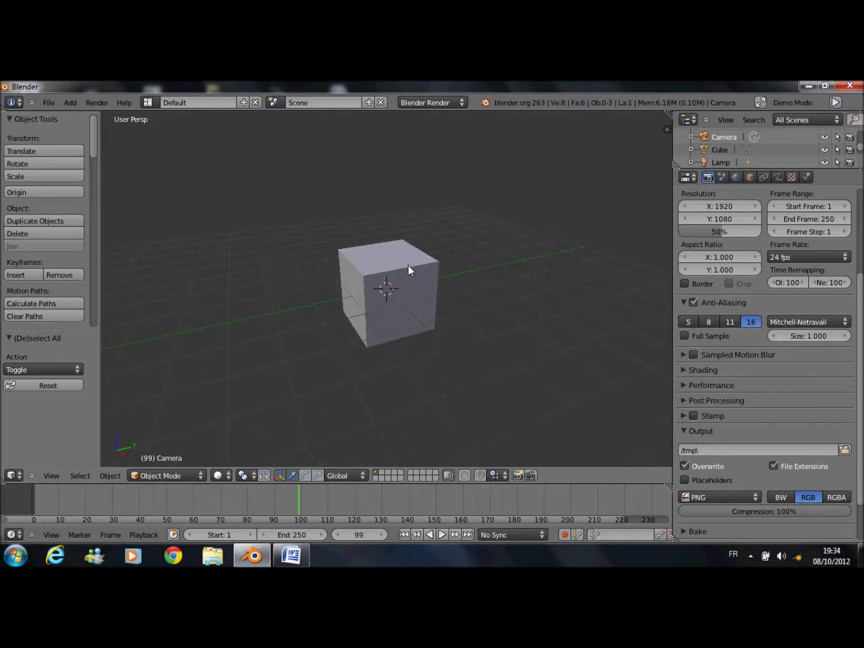
pyautogui.scroll(-4, 408, 265)
pyautogui.scroll(-2, 409, 266)
pyautogui.moveTo(419, 288); pyautogui.dragTo(451, 288, button='middle')
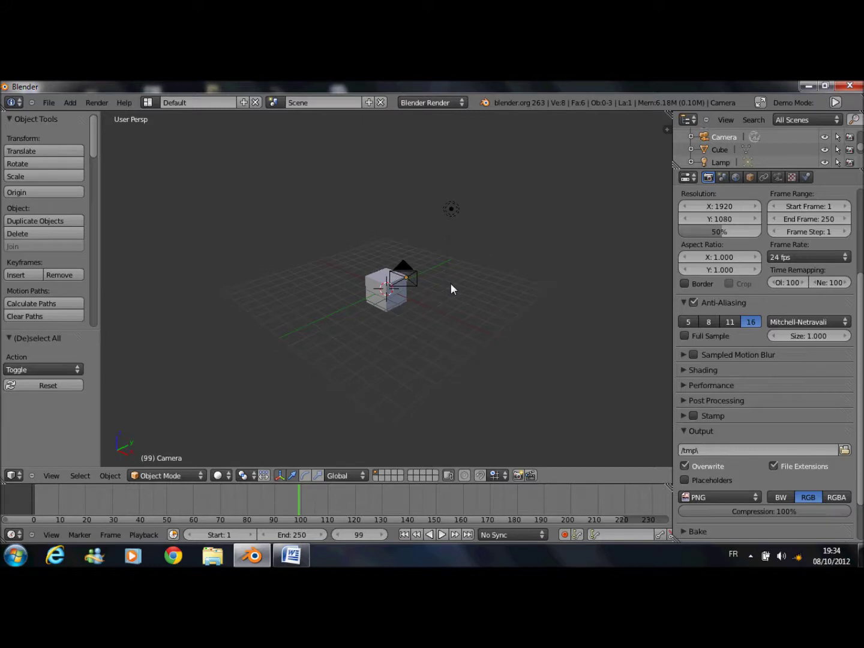
pyautogui.keyDown('shift'); pyautogui.moveTo(316, 326); pyautogui.dragTo(249, 330, button='middle'); pyautogui.keyUp('shift')
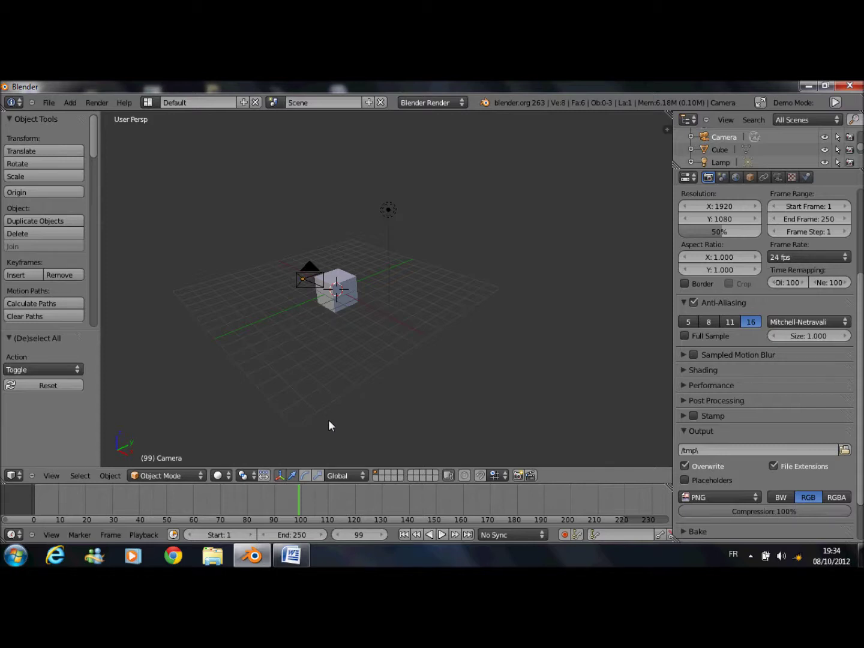
# View the scene from the front, top, right, back, bottom and left, and compare orthographic with perspective projection in the left view.
pyautogui.press('KP_1')
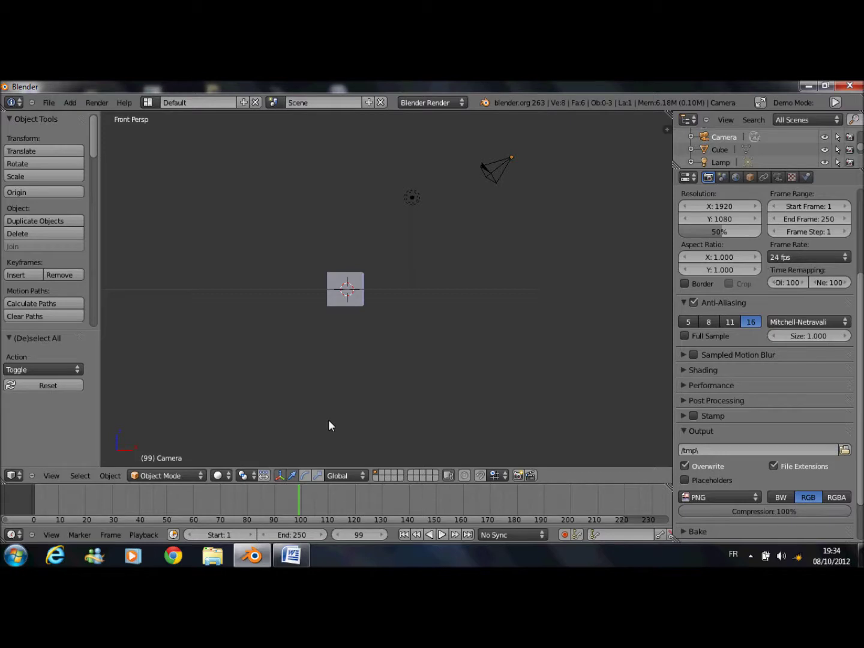
pyautogui.press('KP_7')
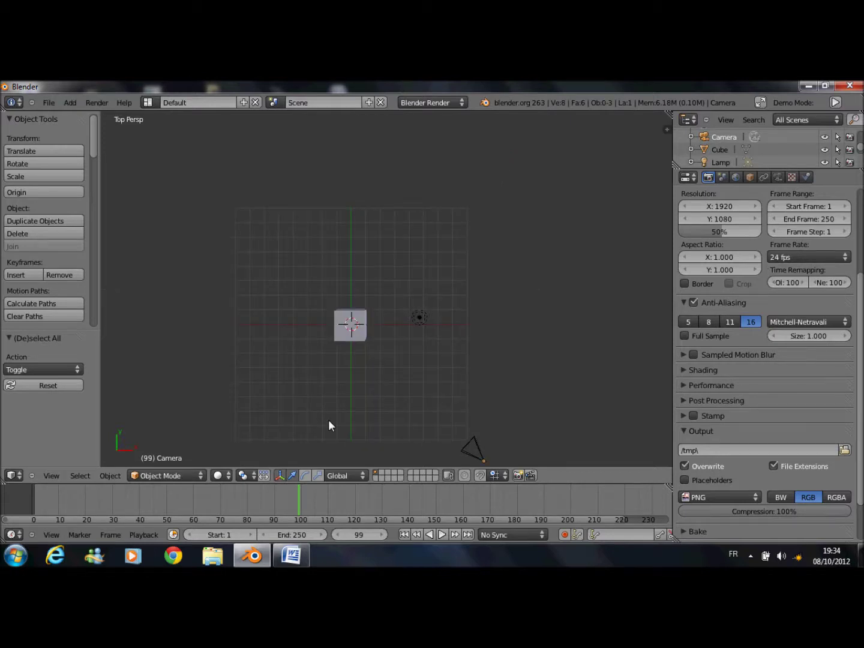
pyautogui.press('KP_3')
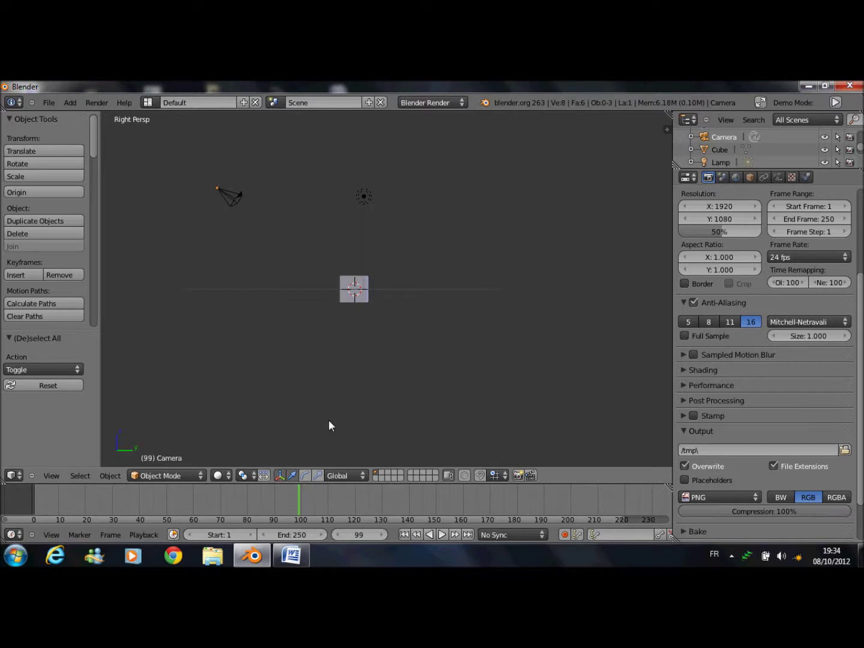
pyautogui.press('ctrl+KP_1')
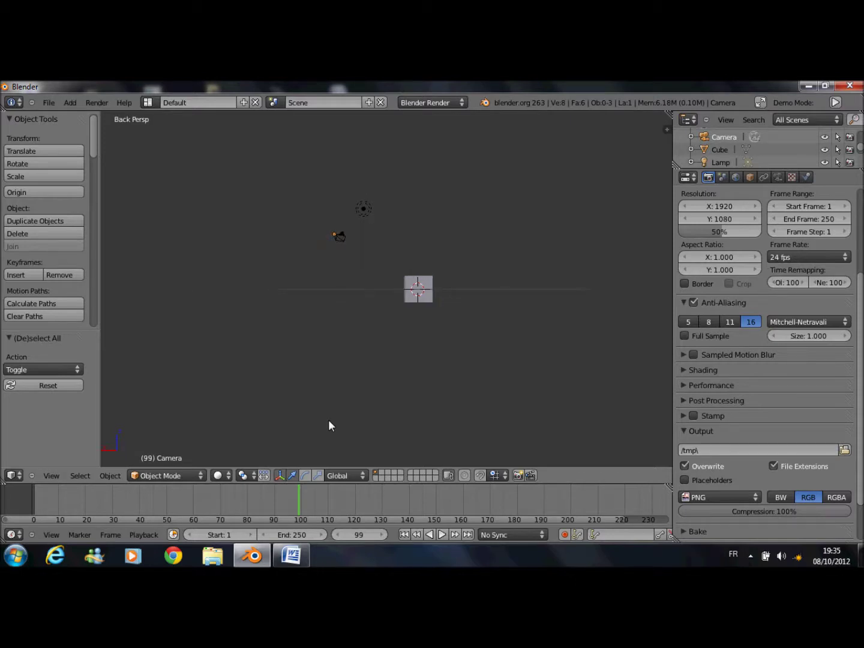
pyautogui.press('ctrl+KP_7')
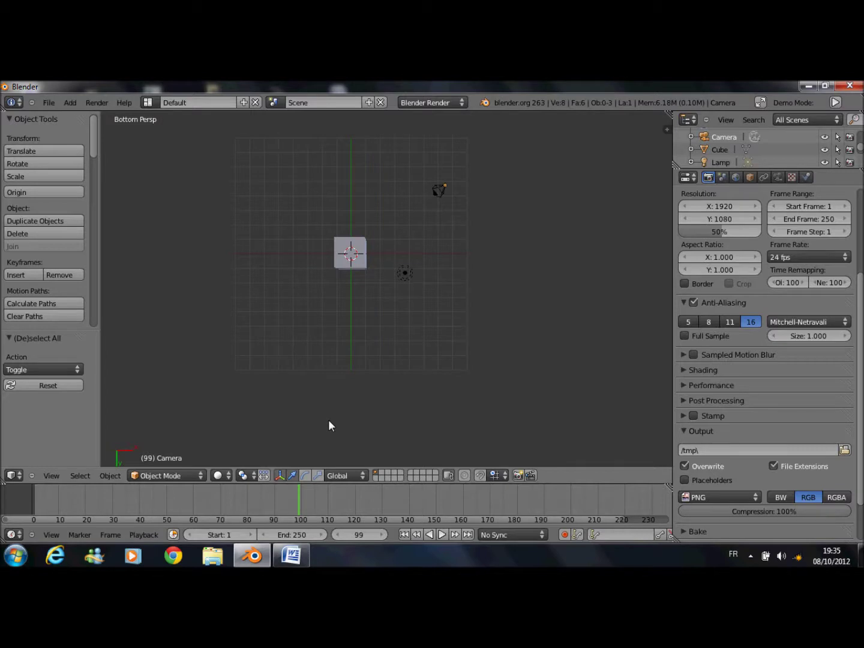
pyautogui.press('ctrl+KP_3')
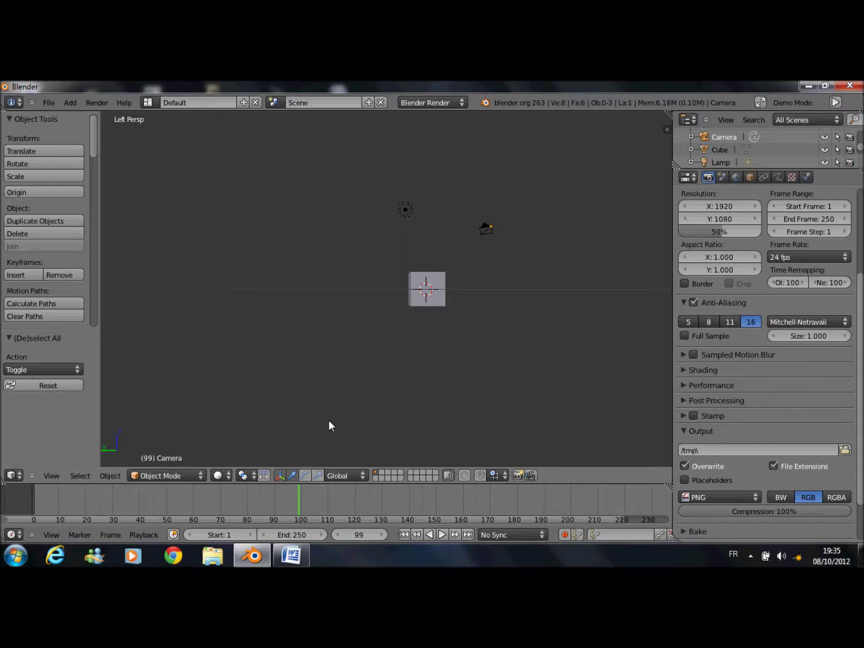
pyautogui.press('KP_5')
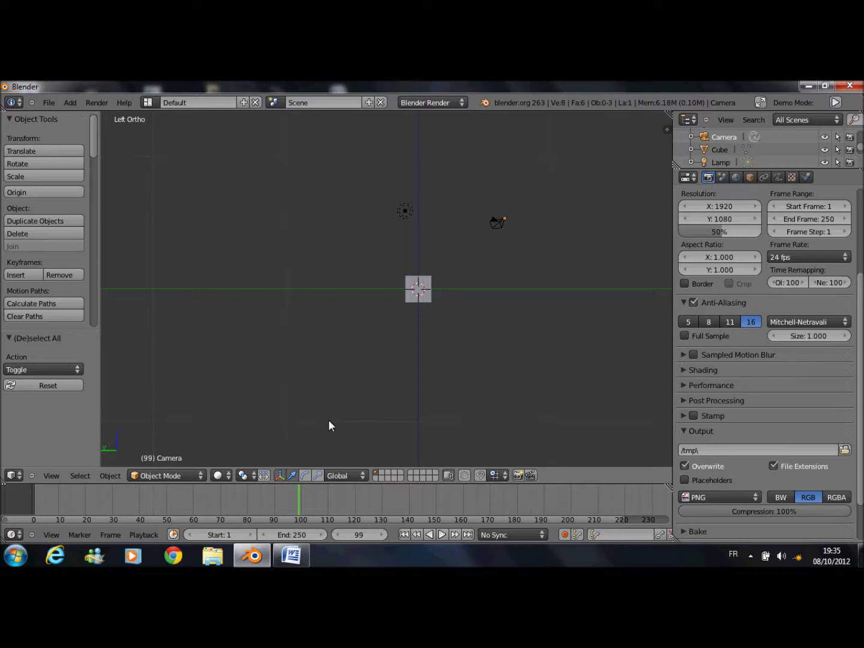
pyautogui.press('KP_5')
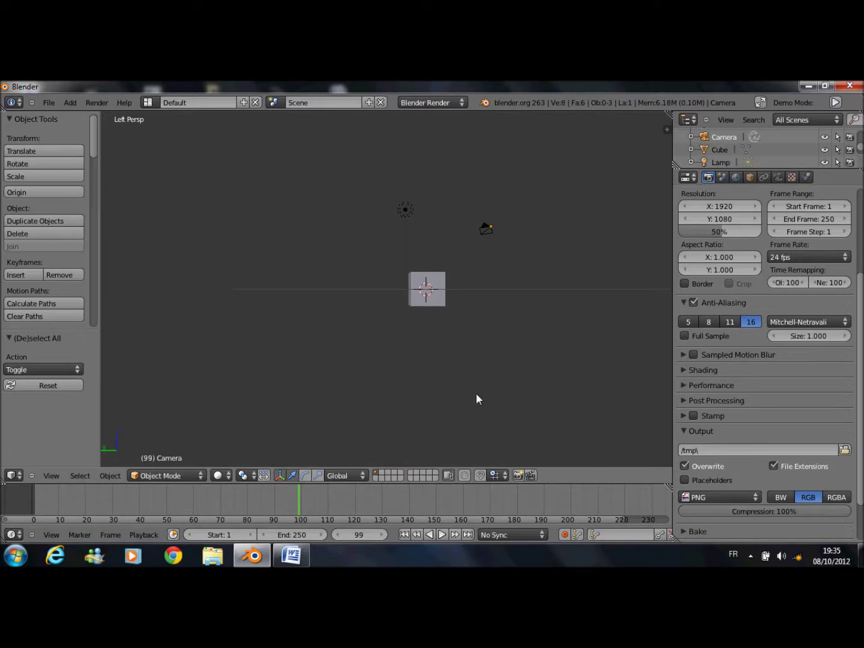
# Orbit the perspective view vertically around the scene in fixed increments for a full turn.
pyautogui.press('KP_8')
pyautogui.press('KP_8')
pyautogui.press('KP_8')
pyautogui.press('KP_8')
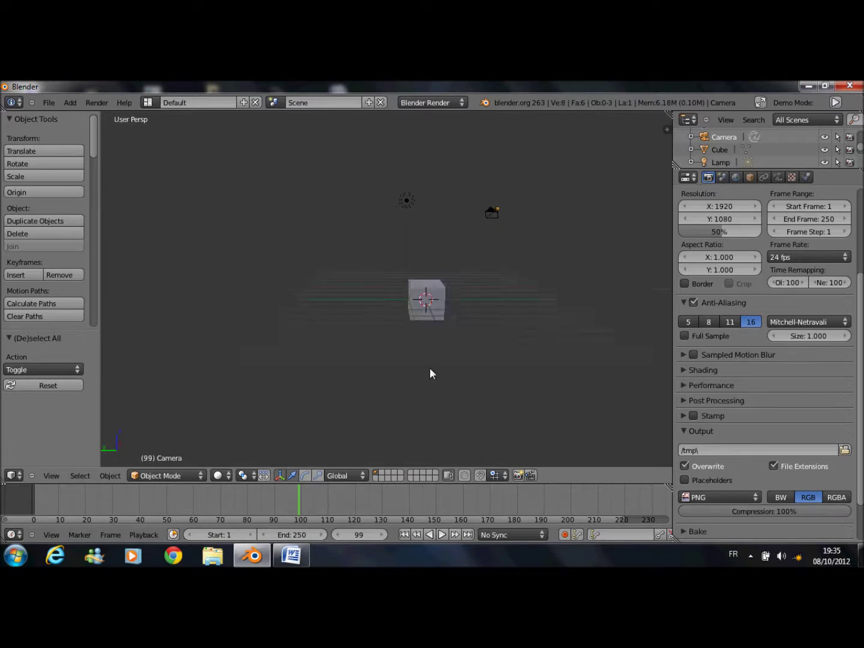
pyautogui.press('KP_8')
pyautogui.press('KP_8')
pyautogui.press('KP_8')
pyautogui.press('KP_8')
pyautogui.press('KP_8')
pyautogui.press('KP_8')
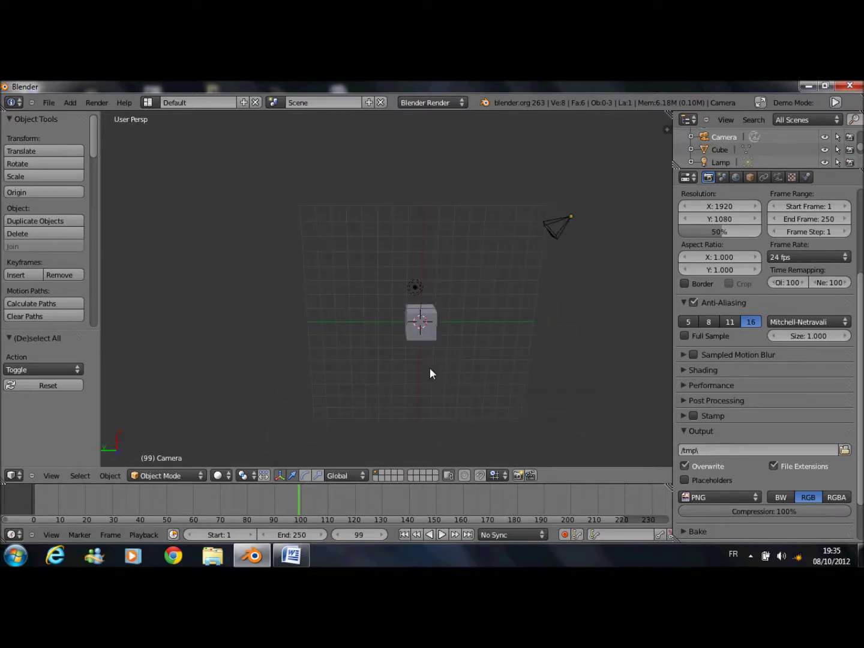
pyautogui.press('KP_8')
pyautogui.press('KP_8')
pyautogui.press('KP_8')
pyautogui.press('KP_8')
pyautogui.press('KP_8')
pyautogui.press('KP_8')
pyautogui.press('KP_8')
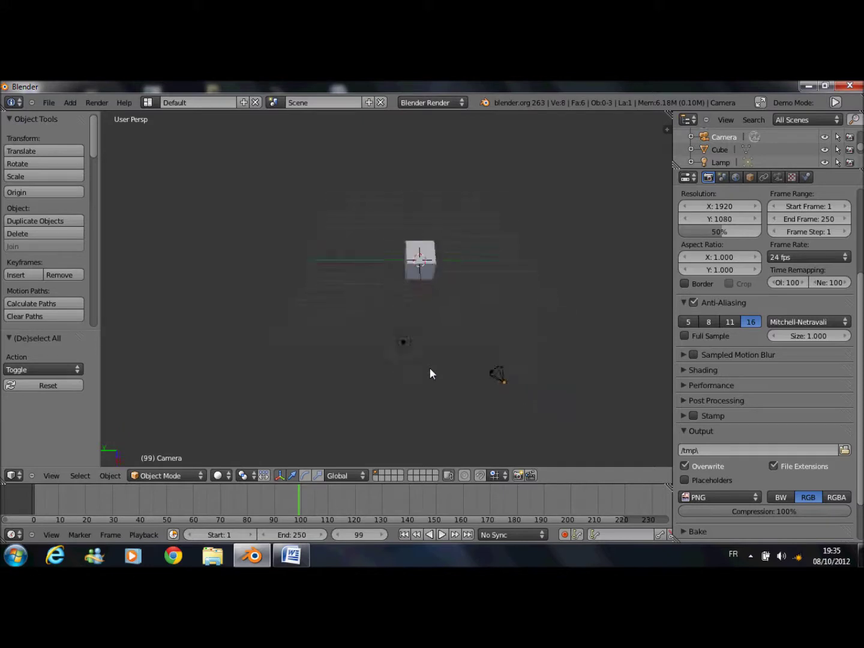
pyautogui.press('KP_8')
pyautogui.press('KP_8')
pyautogui.press('KP_8')
pyautogui.press('KP_8')
pyautogui.press('KP_8')
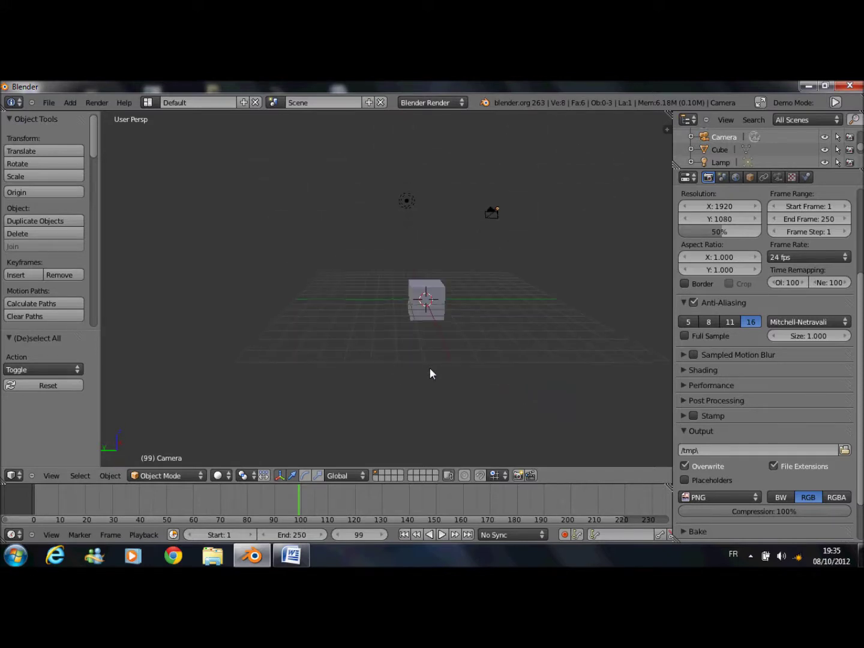
# Orbit the view sideways around the scene in fixed increments to see the cube from an angle.
pyautogui.press('KP_4')
pyautogui.press('KP_4')
pyautogui.press('KP_4')
pyautogui.press('KP_4')
pyautogui.press('KP_4')
pyautogui.press('KP_4')
pyautogui.press('KP_4')
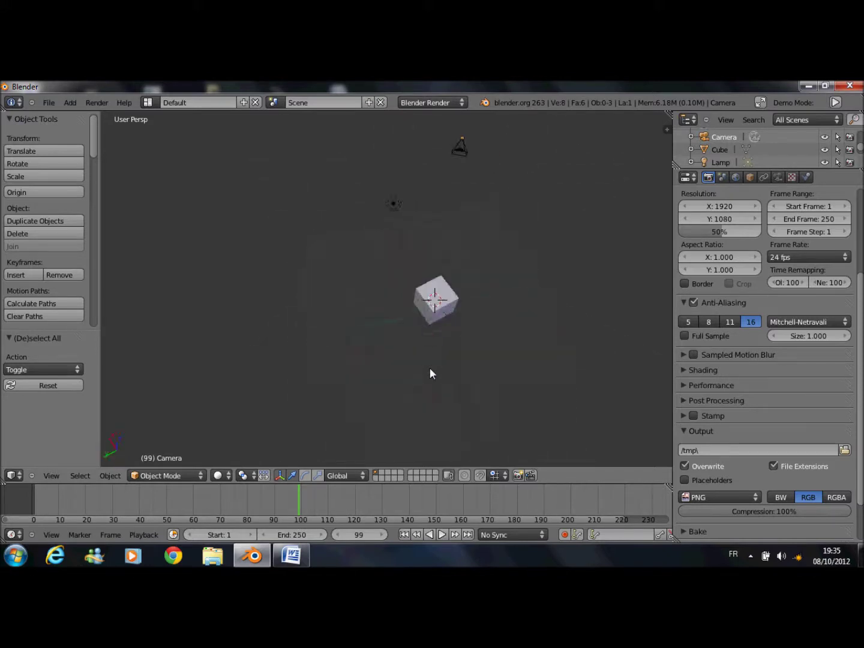
# Orbit the perspective view sideways around the cube in fixed increments, in one direction and back in the other.
pyautogui.press('KP_4')
pyautogui.press('KP_4')
pyautogui.press('KP_4')
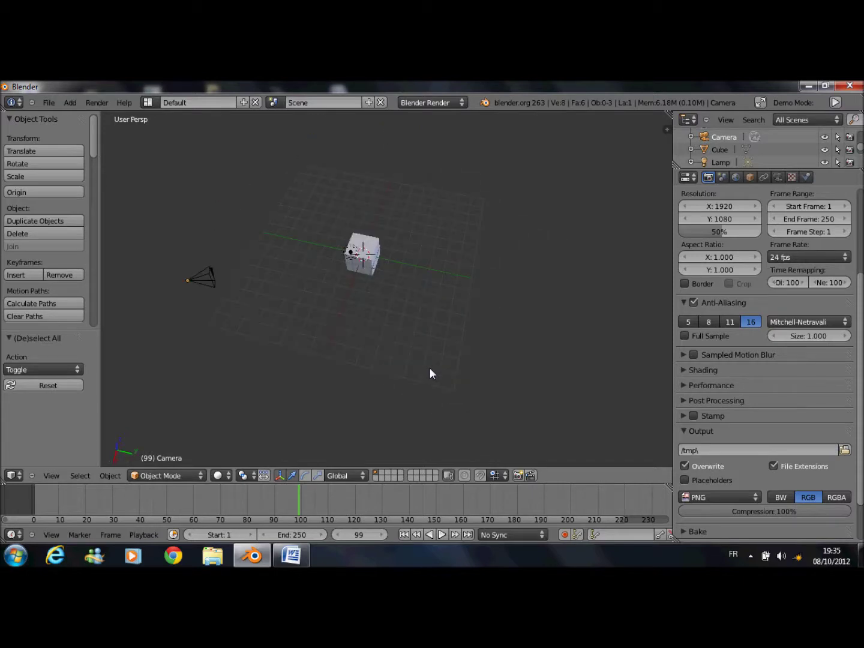
pyautogui.press('KP_6')
pyautogui.press('KP_6')
pyautogui.press('KP_6')
# Tilt the view up and down around the scene in fixed increments until it looks level along the grid floor.
pyautogui.press('KP_2')
pyautogui.press('KP_2')
pyautogui.press('KP_2')
pyautogui.press('KP_2')
pyautogui.press('KP_2')
pyautogui.press('KP_2')
pyautogui.press('KP_2')
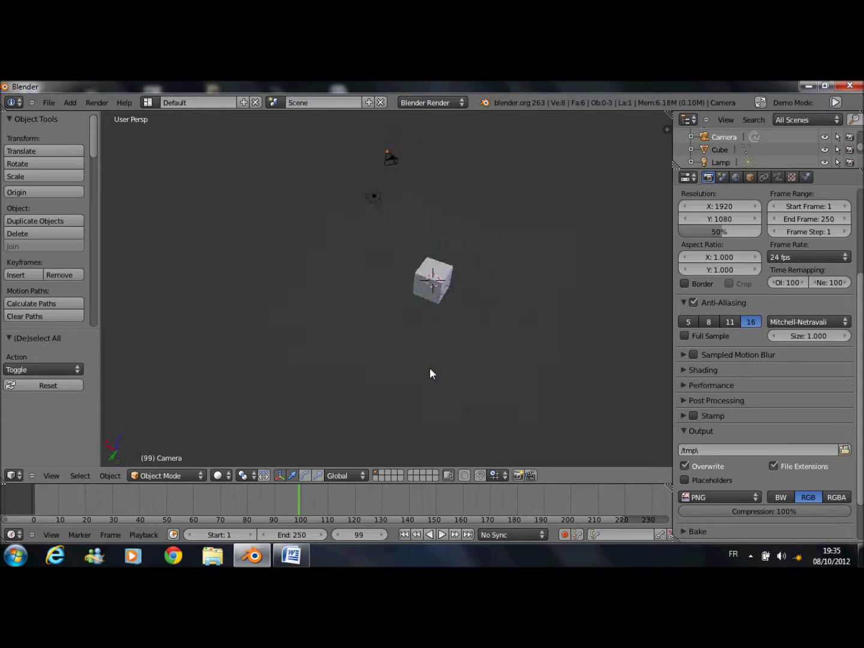
pyautogui.press('KP_8')
pyautogui.press('KP_8')
pyautogui.press('KP_8')
pyautogui.press('KP_8')
pyautogui.press('KP_8')
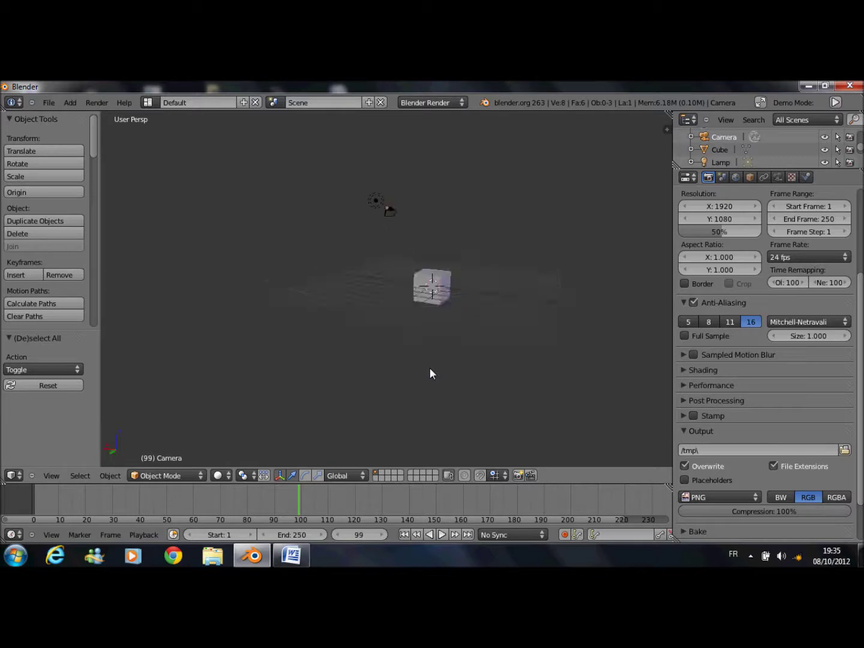
pyautogui.press('KP_2')
pyautogui.press('KP_2')
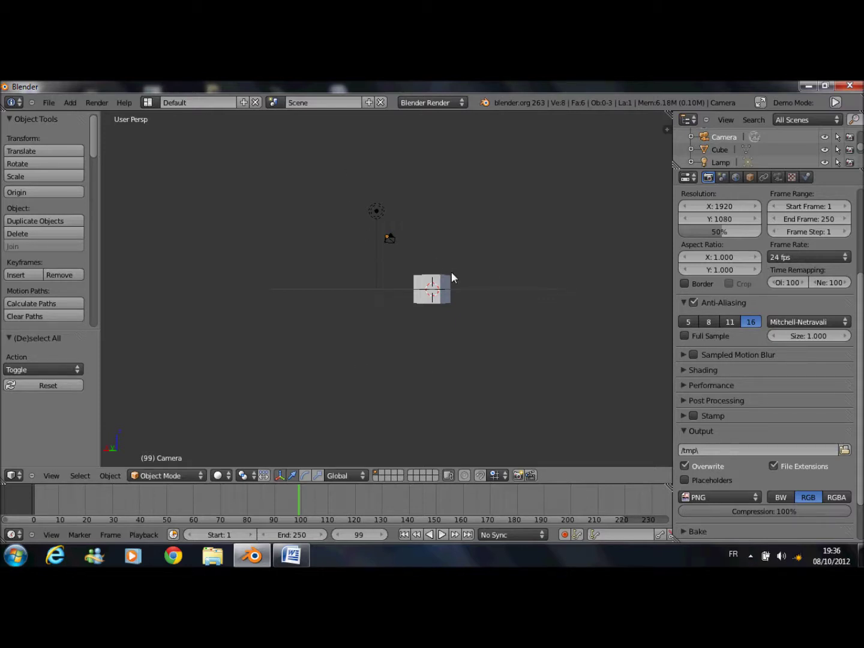
# Centre the view on the 3D cursor and examine the cube from several angles, close up and from farther away.
pyautogui.hotkey('alt', 'Home')
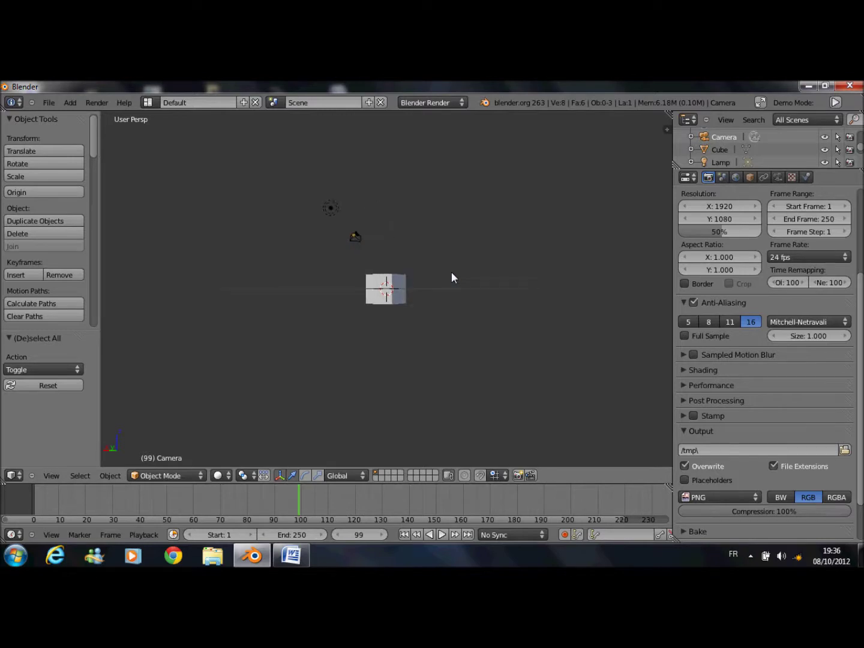
pyautogui.moveTo(428, 230); pyautogui.dragTo(370, 301, button='middle')
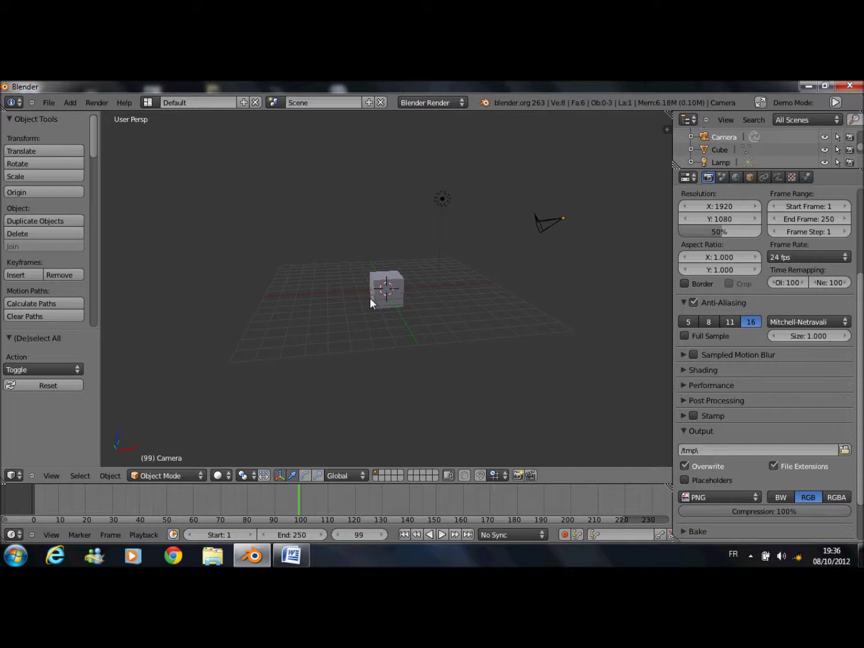
pyautogui.scroll(5, 381, 301)
pyautogui.moveTo(413, 320); pyautogui.dragTo(553, 271, button='middle')
pyautogui.scroll(4, 572, 276)
pyautogui.scroll(-9, 553, 269)
pyautogui.scroll(5, 552, 268)
pyautogui.scroll(-6, 551, 267)
pyautogui.moveTo(511, 291); pyautogui.dragTo(366, 261, button='middle')
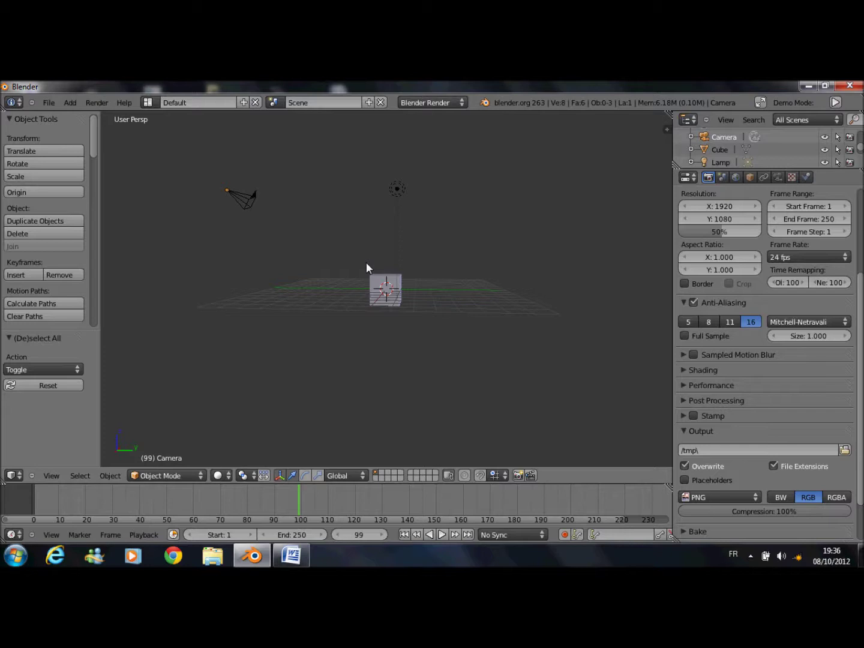
# View the scene from the front in perspective, and orbit freely around the cube to see it from other sides.
pyautogui.press('KP_1')
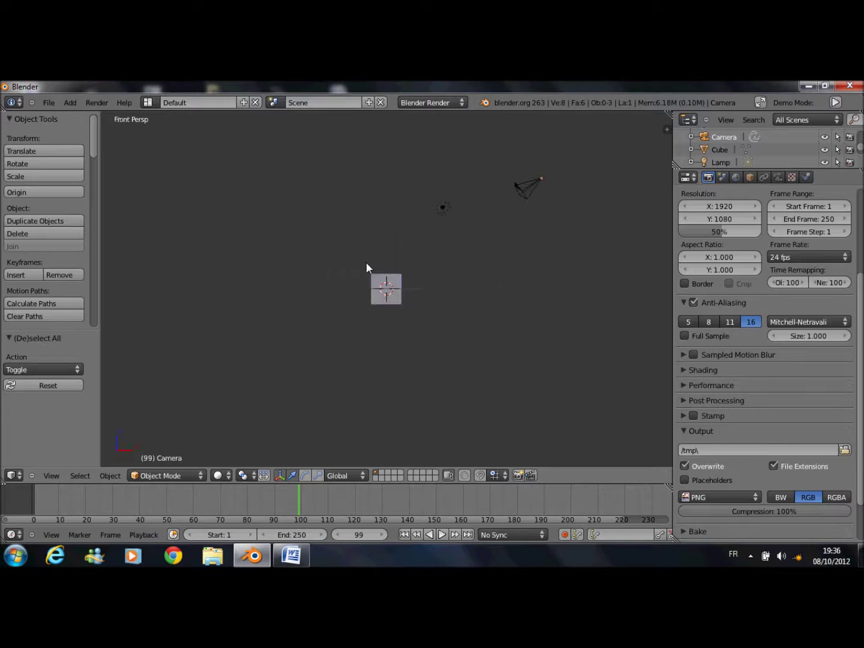
pyautogui.press('KP_8')
pyautogui.moveTo(370, 266); pyautogui.dragTo(301, 224, button='middle')
pyautogui.moveTo(249, 274); pyautogui.dragTo(451, 308, button='middle')
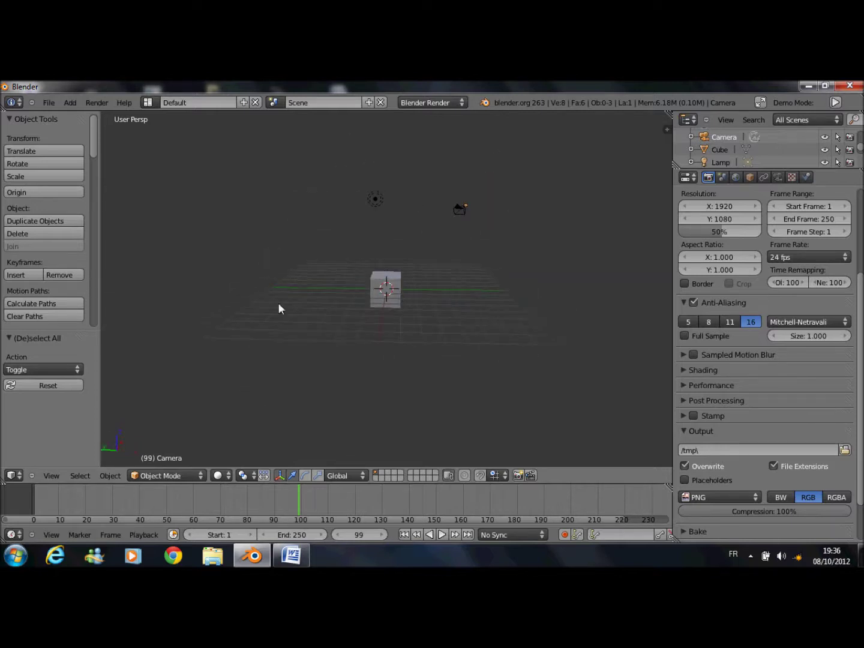
pyautogui.moveTo(171, 325); pyautogui.dragTo(306, 346, button='middle')
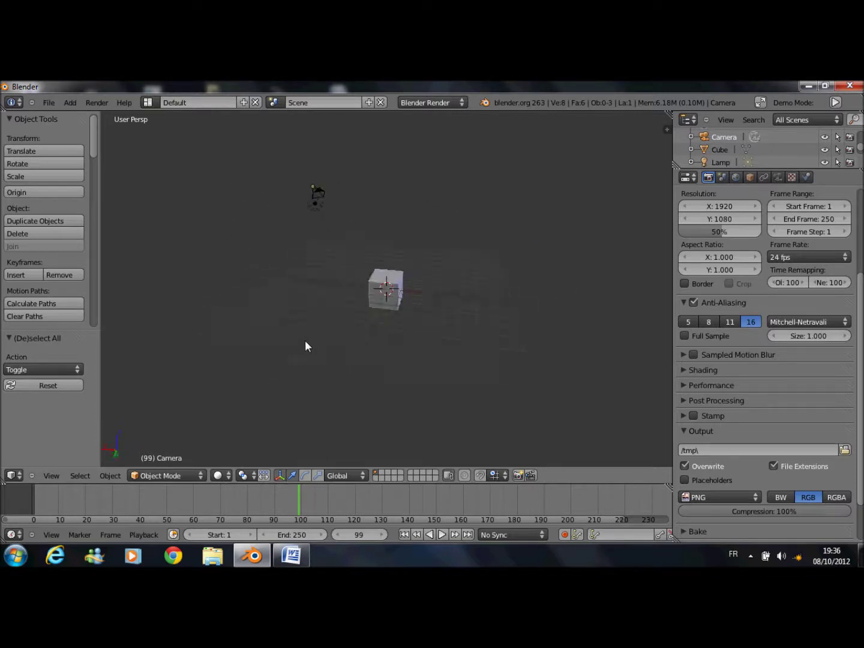